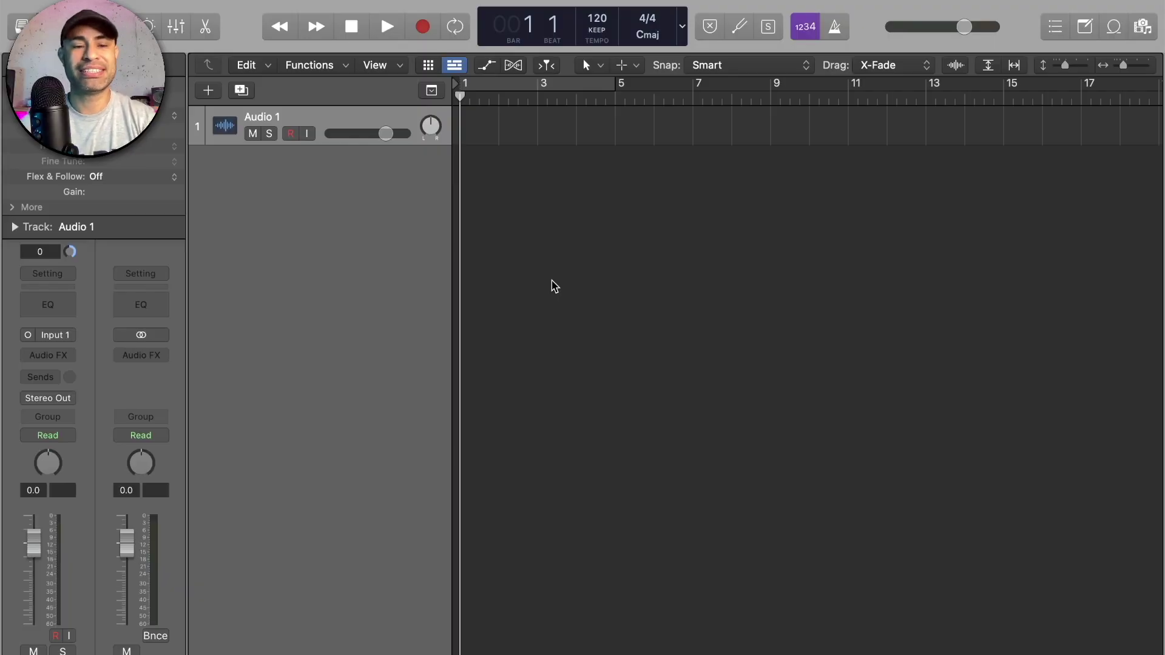
# Step: Open the loop browser and audition loops, including 12-8 Electric Arpeggio 01 and Afloat Beat from the Beats category
pyautogui.click(1116, 28)
pyautogui.click(959, 240)
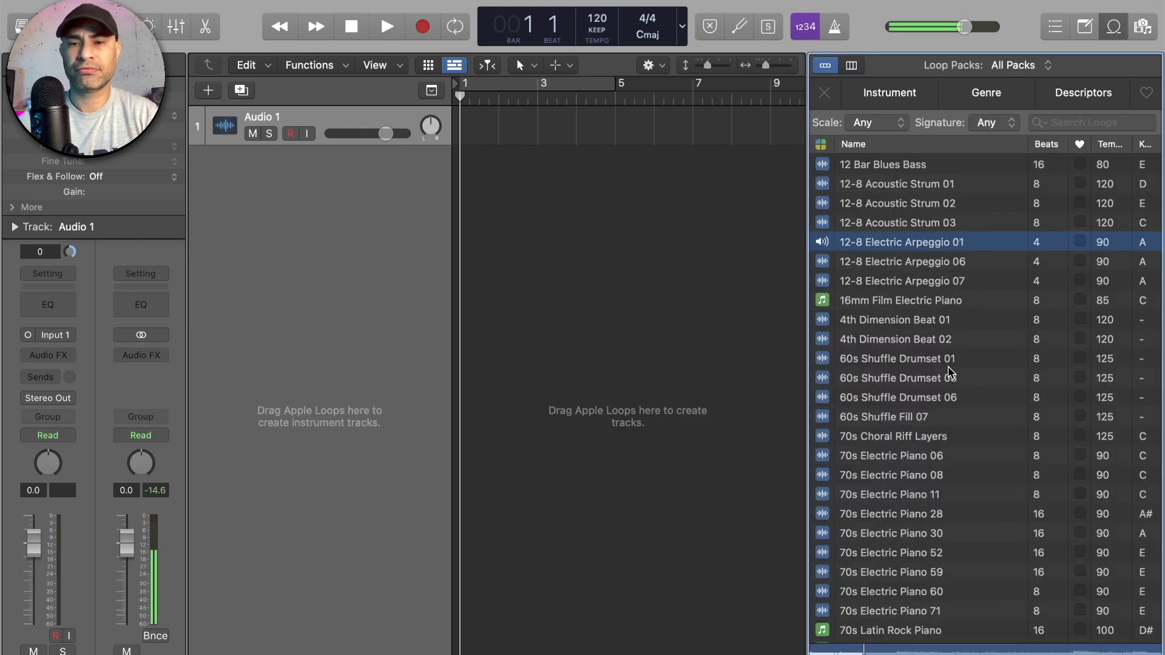
pyautogui.click(950, 377)
pyautogui.click(862, 158)
pyautogui.scroll(-2, 956, 473)
pyautogui.click(956, 472)
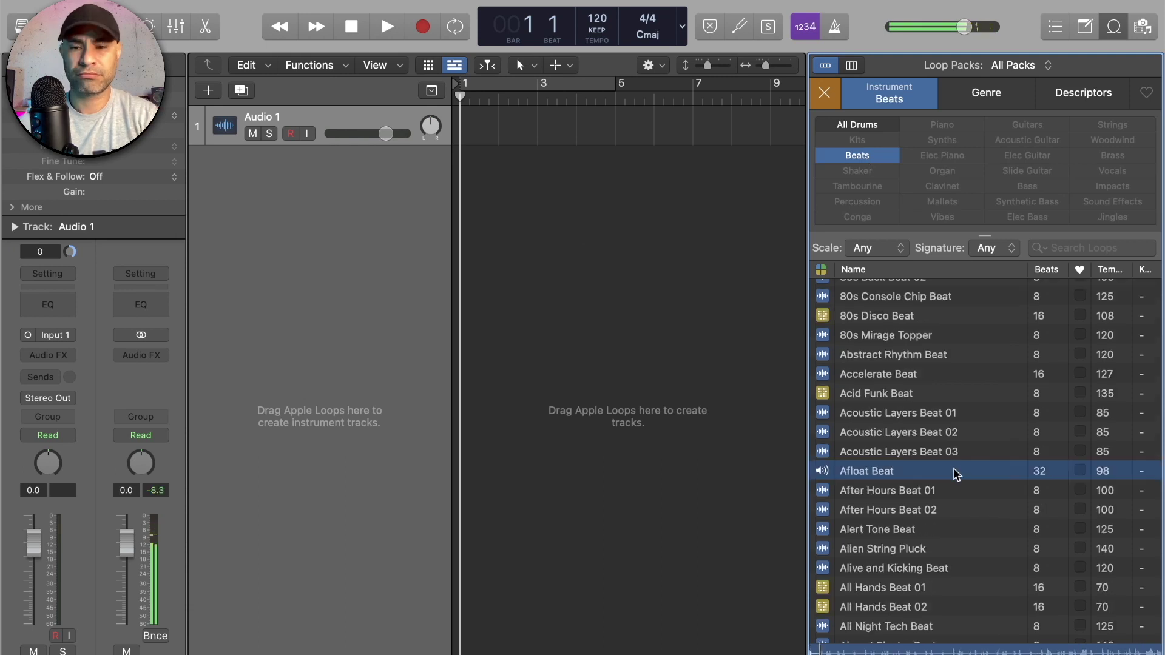
pyautogui.scroll(-1, 955, 521)
pyautogui.press('space')
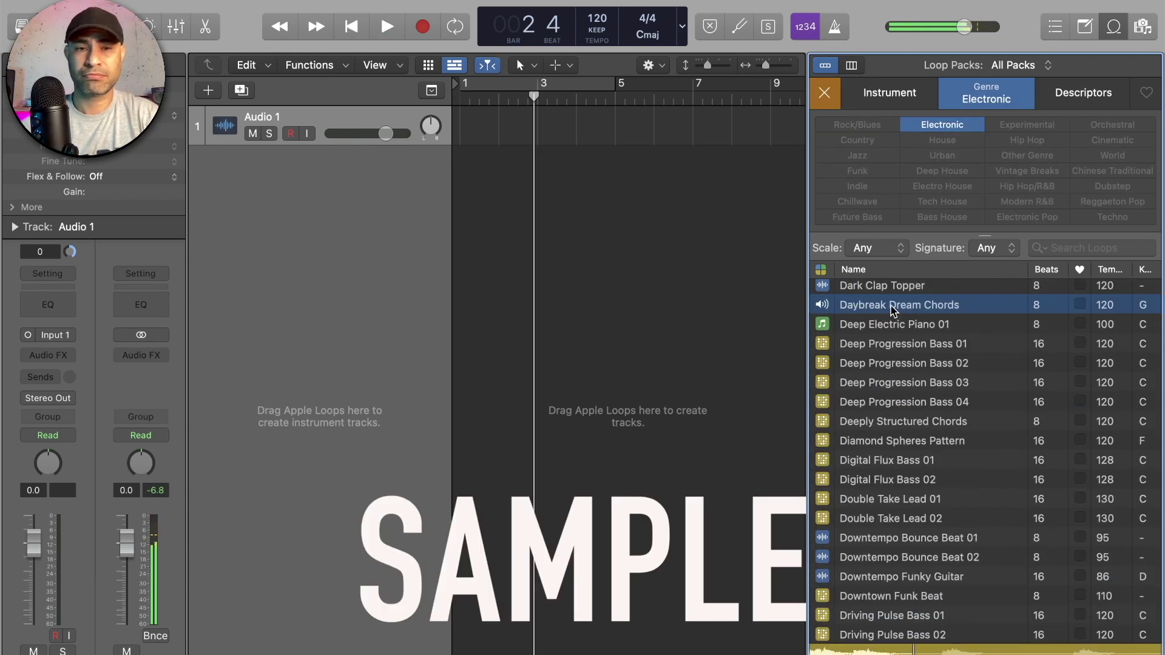
# Step: Add the Daybreak Dream Chords loop from the Electronic genre to a new track starting at bar 1
pyautogui.moveTo(893, 311); pyautogui.dragTo(457, 208)
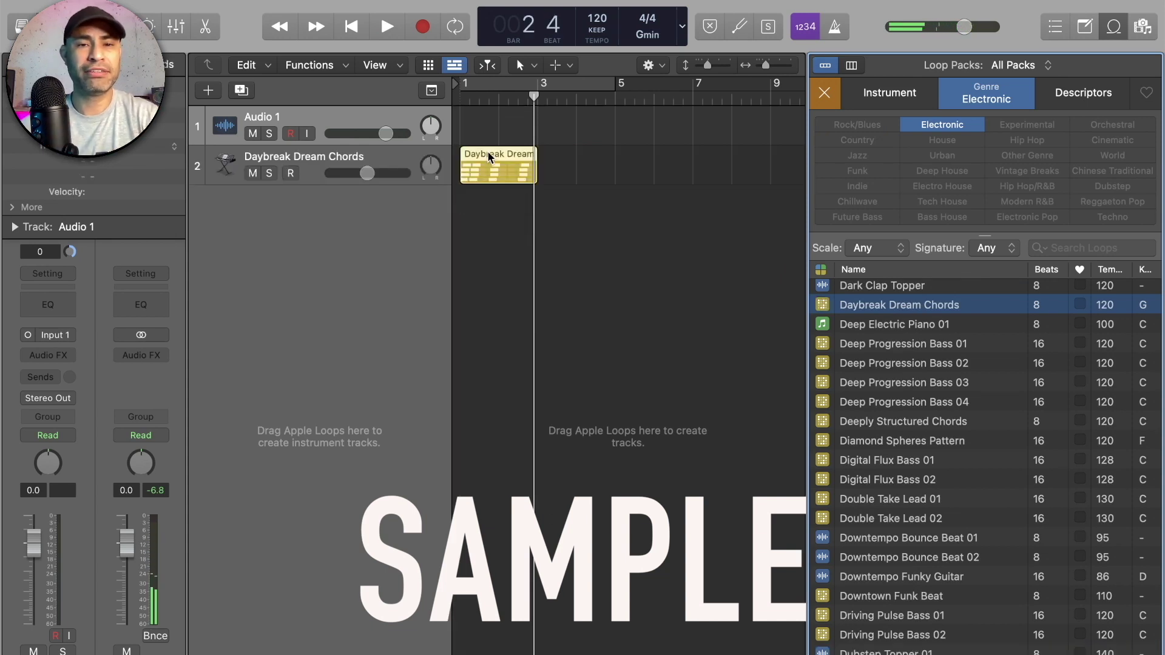
# Step: Chop the Daybreak Dream Chords region between bars 11 and 13 on track 9, cutting out its middle section
pyautogui.click(876, 325)
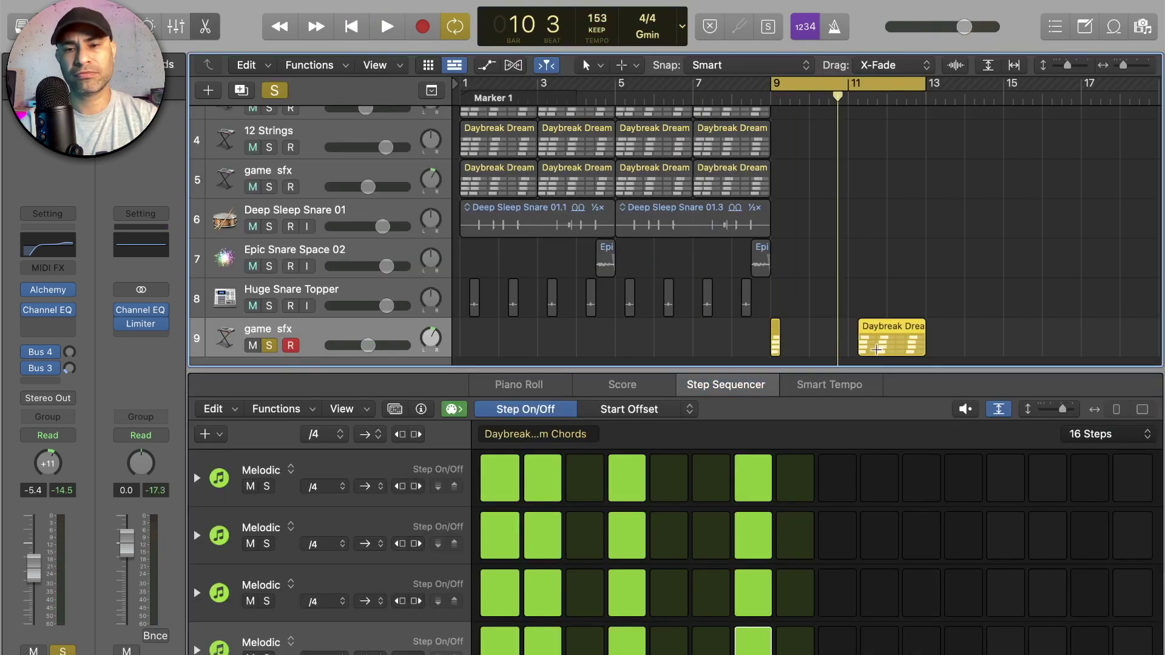
pyautogui.moveTo(868, 335); pyautogui.dragTo(912, 328)
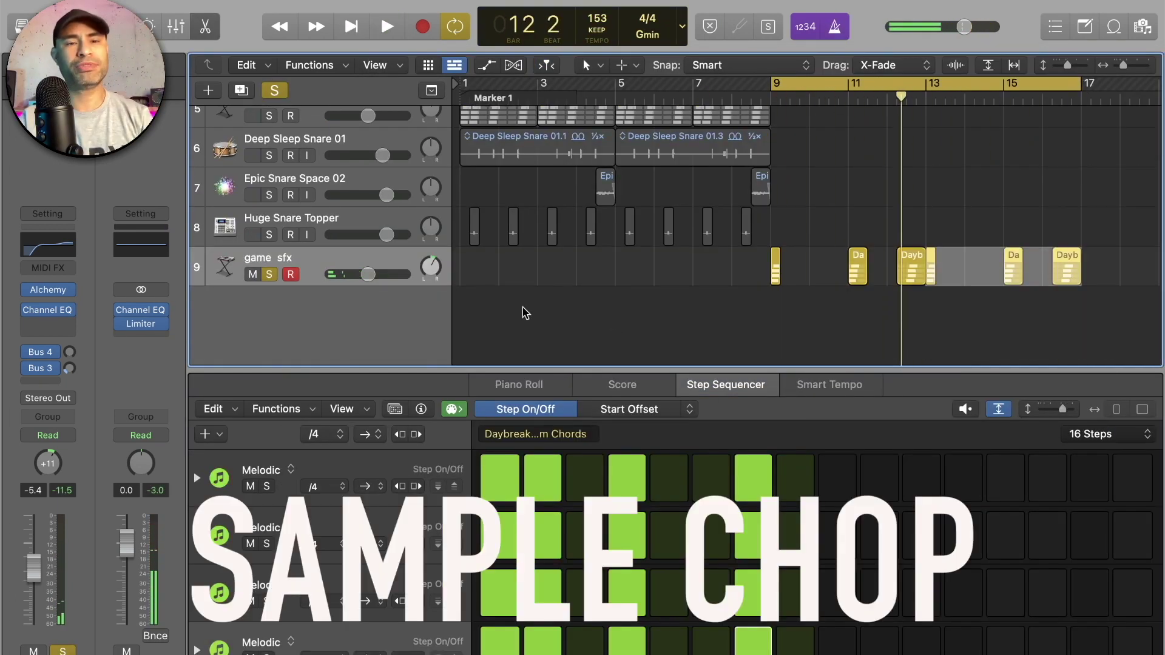
# Step: Clear solo on the second game sfx track so the whole arrangement is heard
pyautogui.scroll(6, 366, 285)
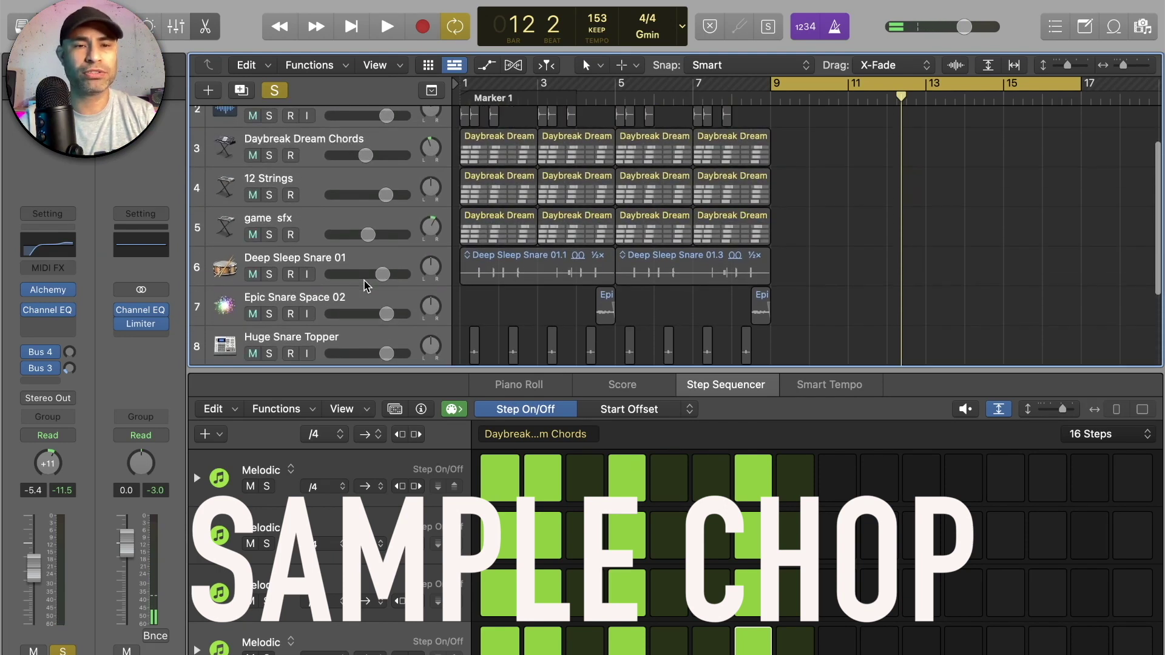
pyautogui.click(275, 89)
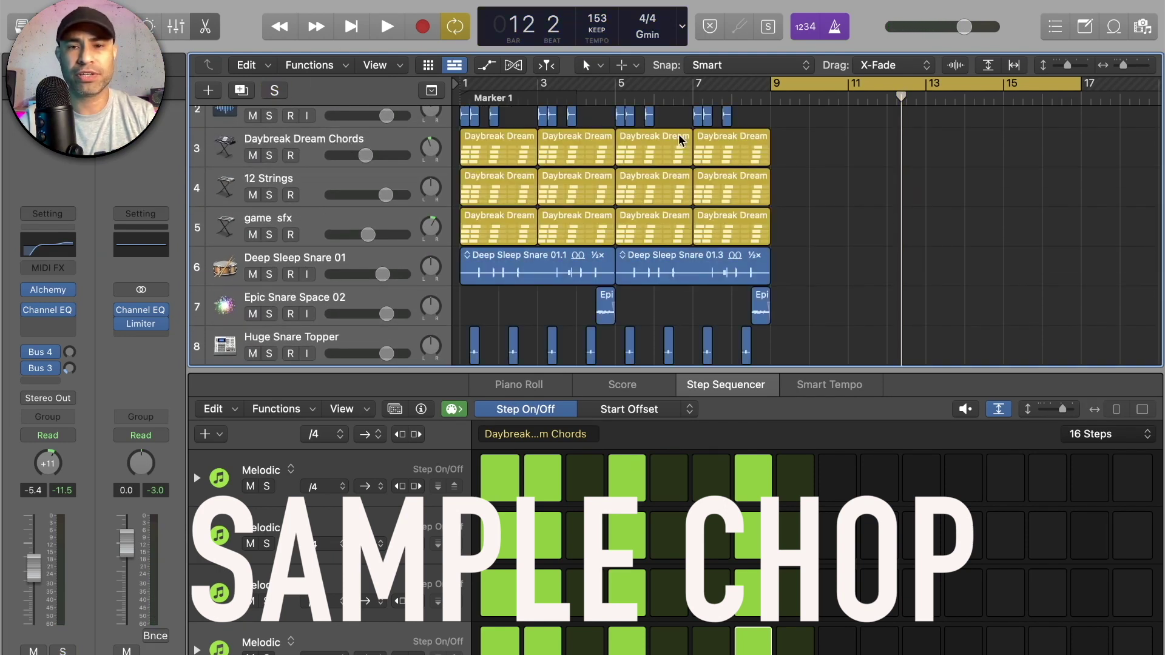
pyautogui.scroll(-3, 810, 227)
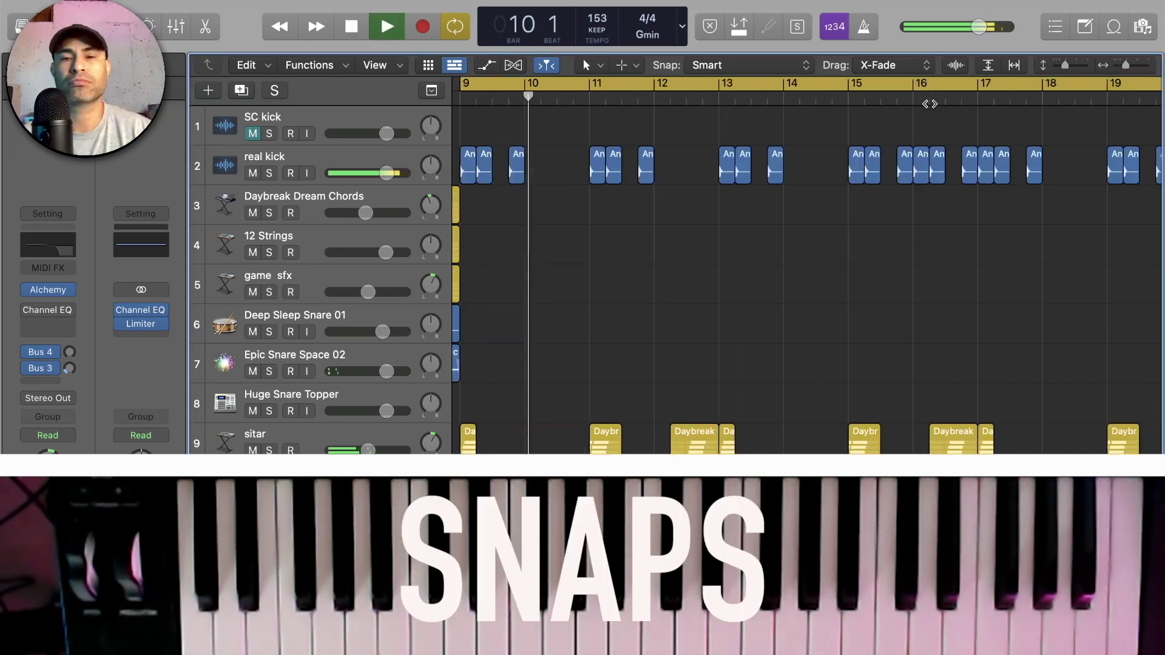
pyautogui.scroll(-3, 1035, 78)
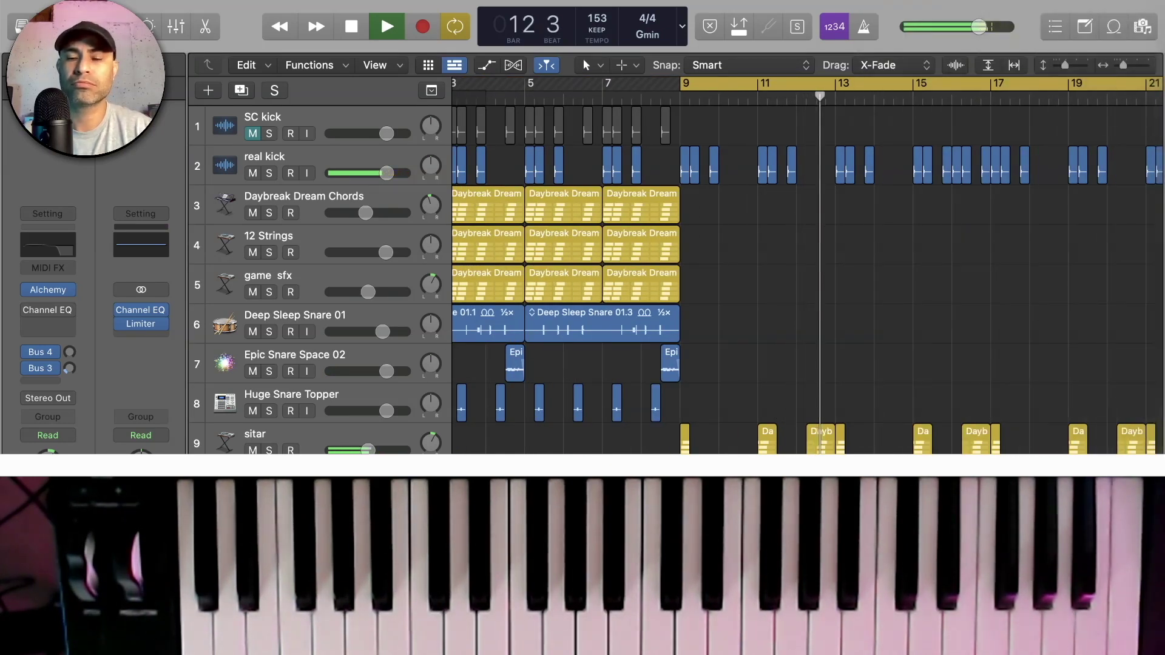
pyautogui.hscroll(4, 807, 279)
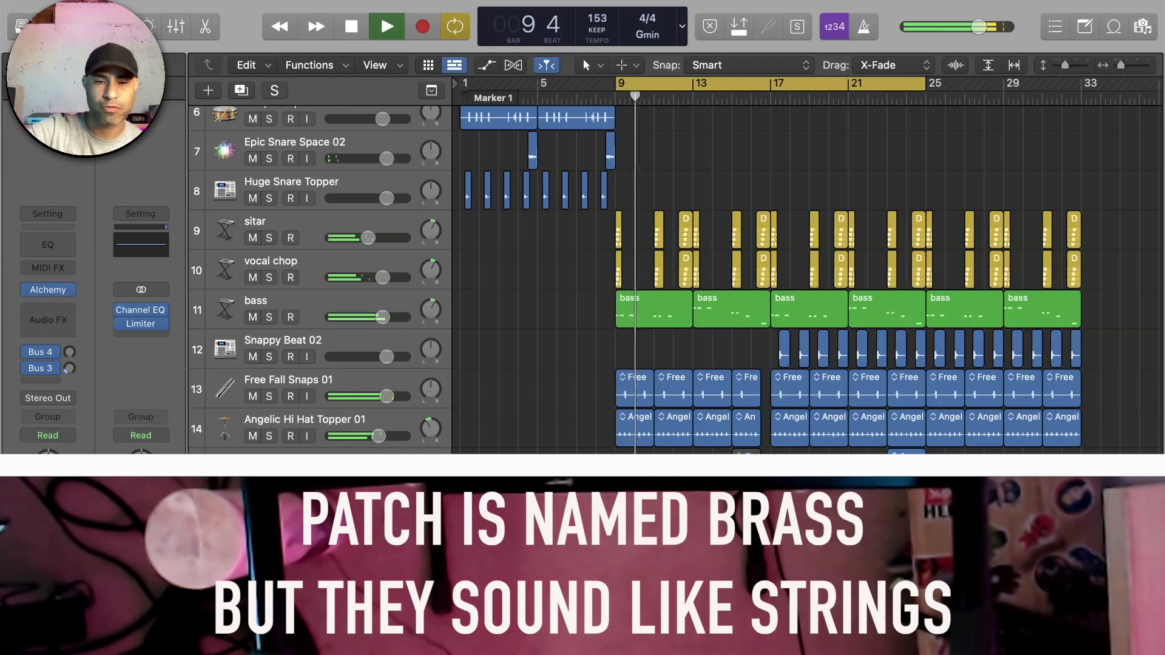
pyautogui.press('p')
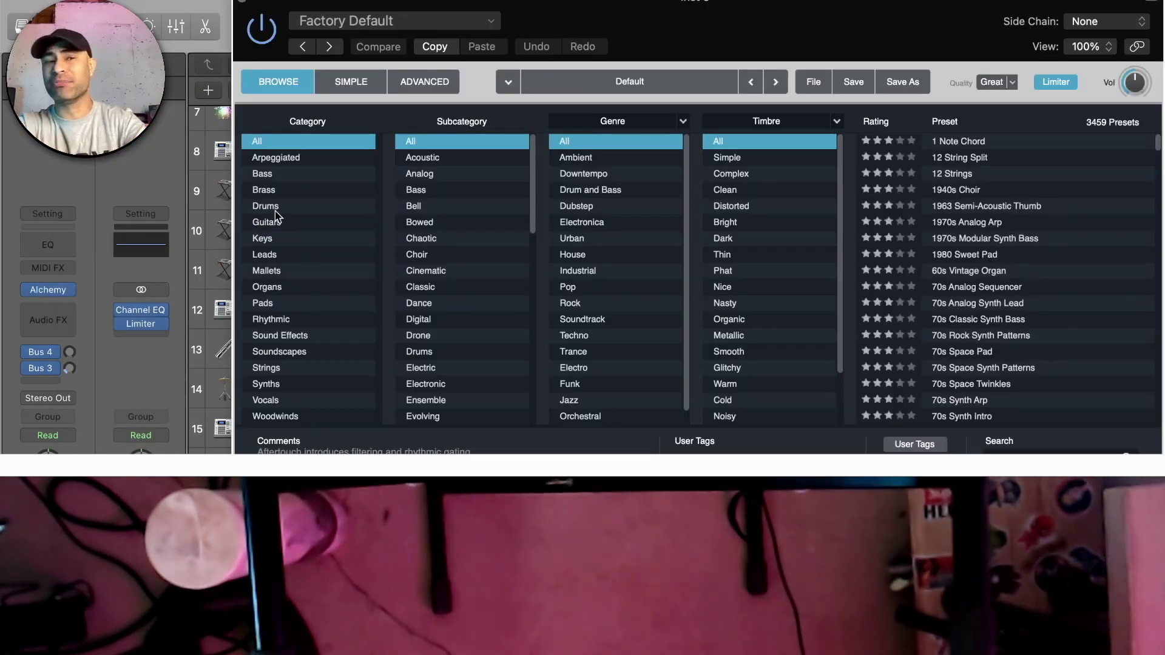
# Step: Load the 80s Analog Bells preset from Alchemy's Leads category, close the instrument window and start playback
pyautogui.click(273, 255)
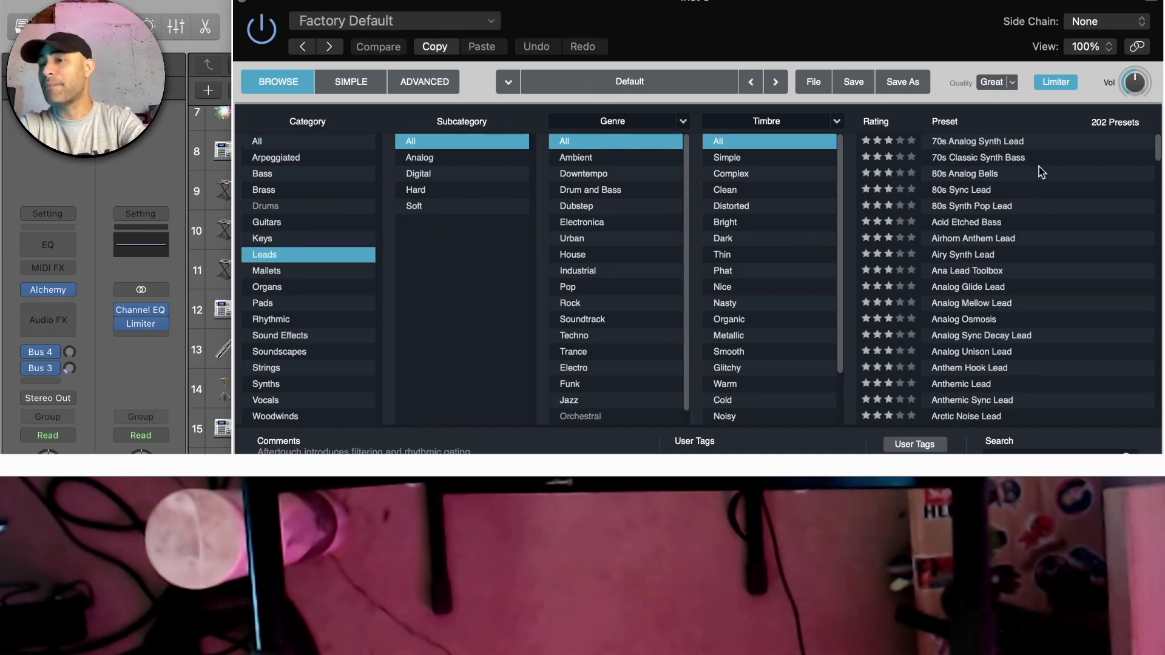
pyautogui.click(1026, 175)
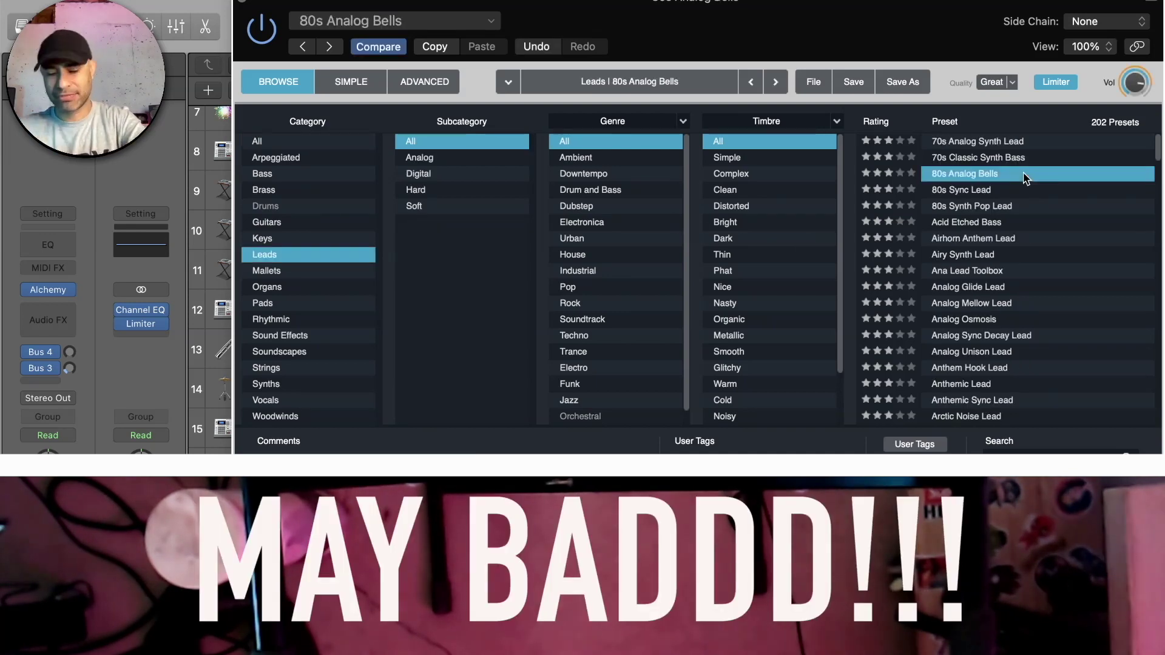
pyautogui.press('super+w')
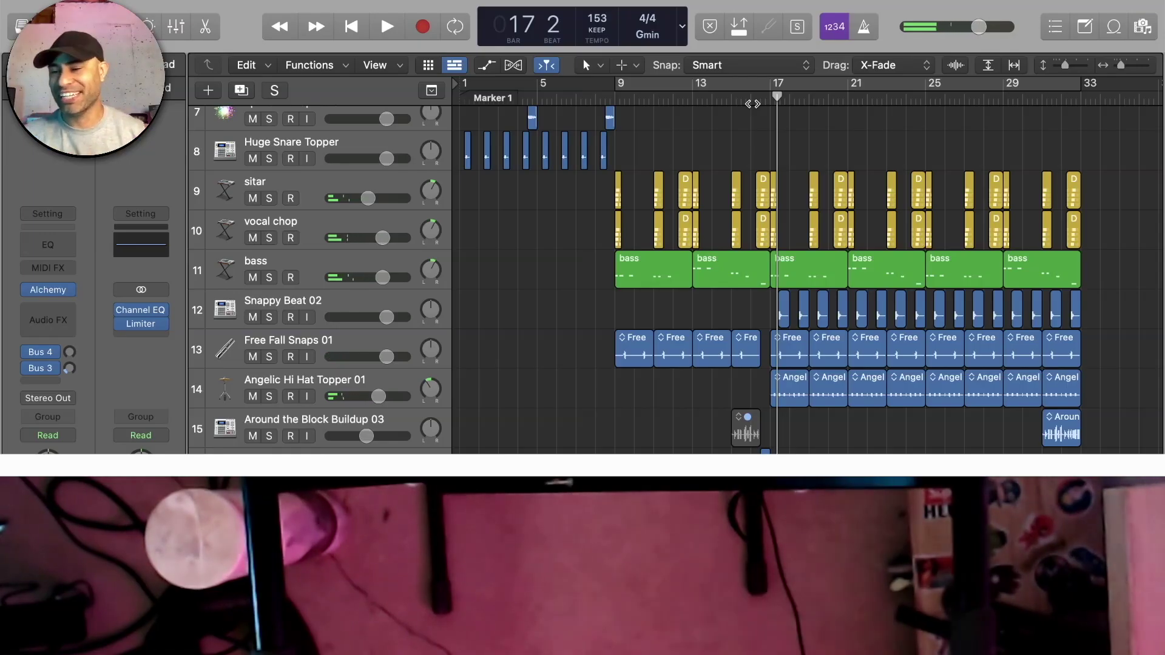
pyautogui.press('space')
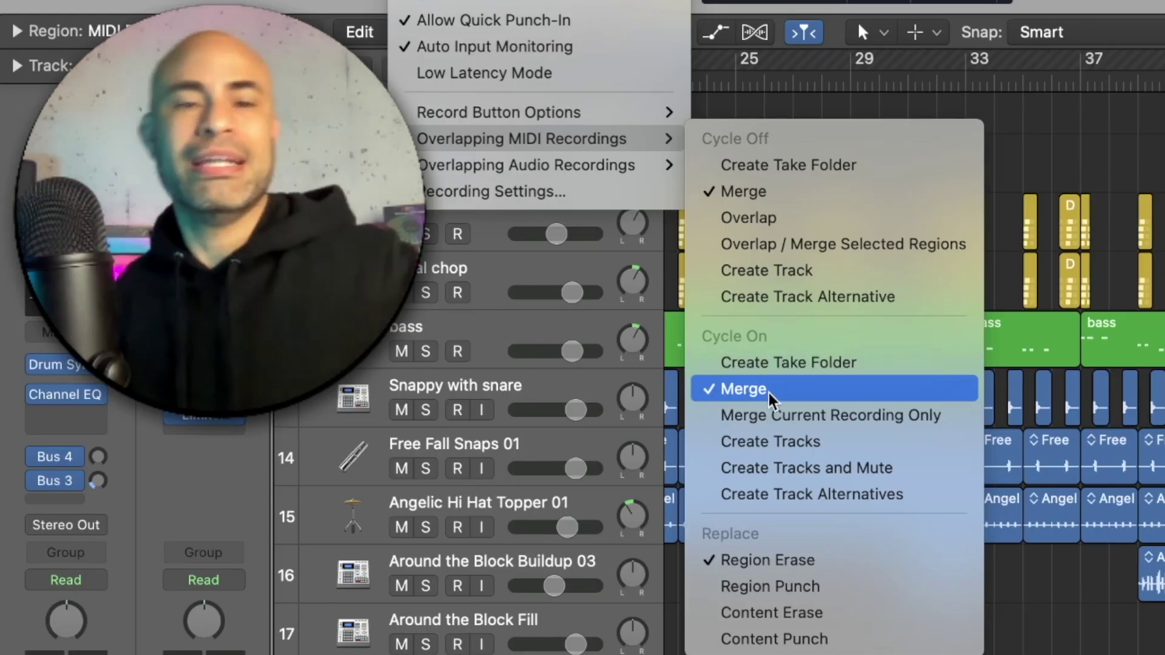
# Step: Set overlapping MIDI recordings to Merge when cycle is on
pyautogui.click(770, 400)
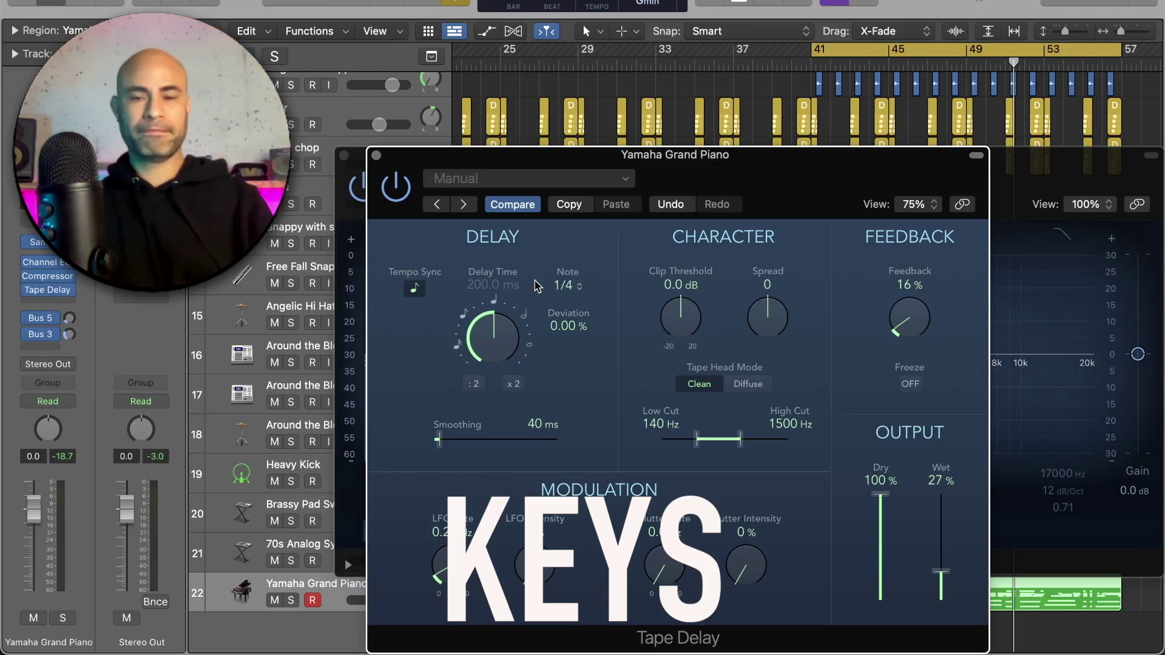
# Step: Solo the Yamaha Grand Piano track during playback, set its Tape Delay wet output to 22% and close the delay
pyautogui.press('s')
pyautogui.press('space')
pyautogui.moveTo(941, 572); pyautogui.dragTo(942, 581)
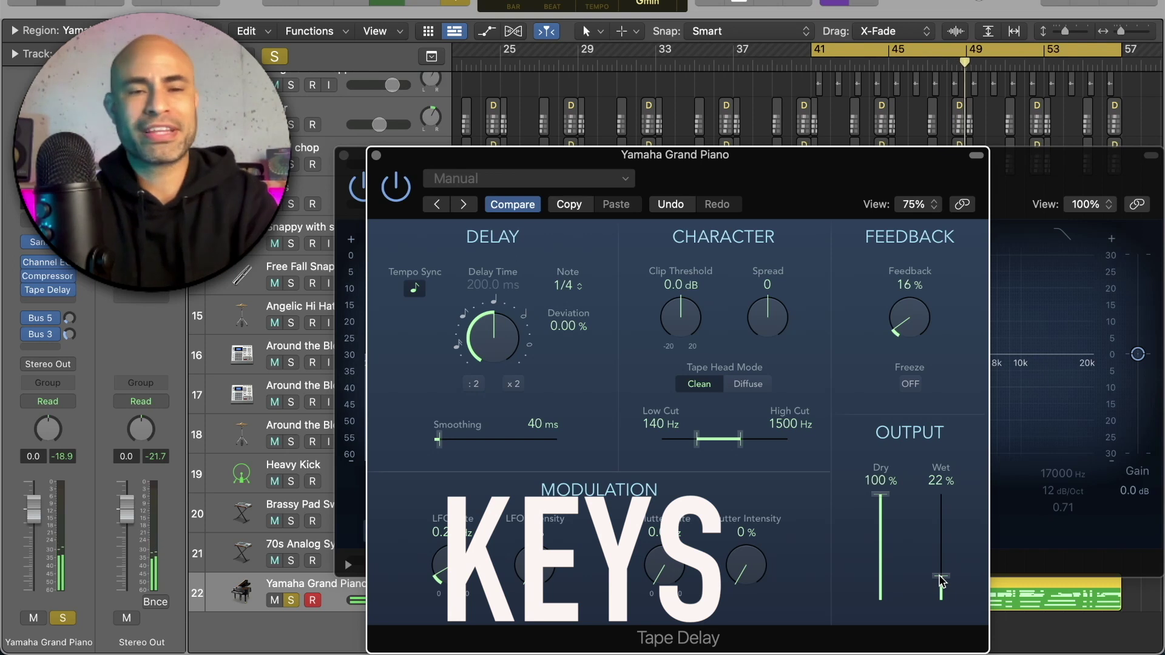
pyautogui.click(376, 156)
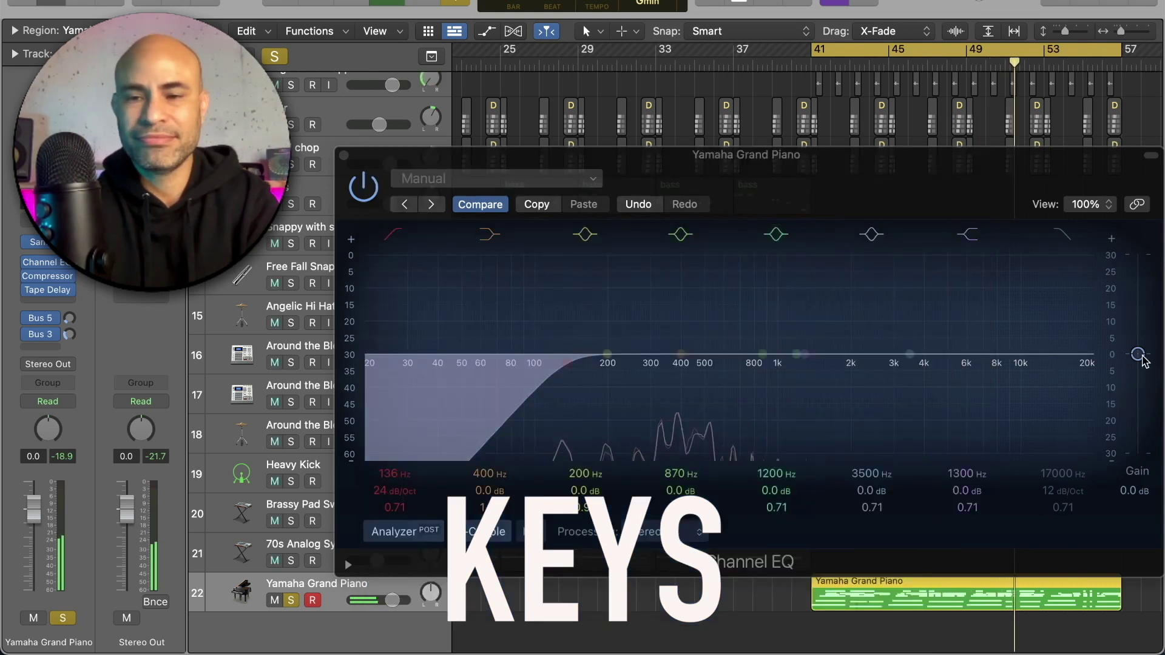
# Step: Raise the overall gain slightly in the Yamaha Grand Piano's Channel EQ
pyautogui.moveTo(1138, 354); pyautogui.dragTo(1141, 344)
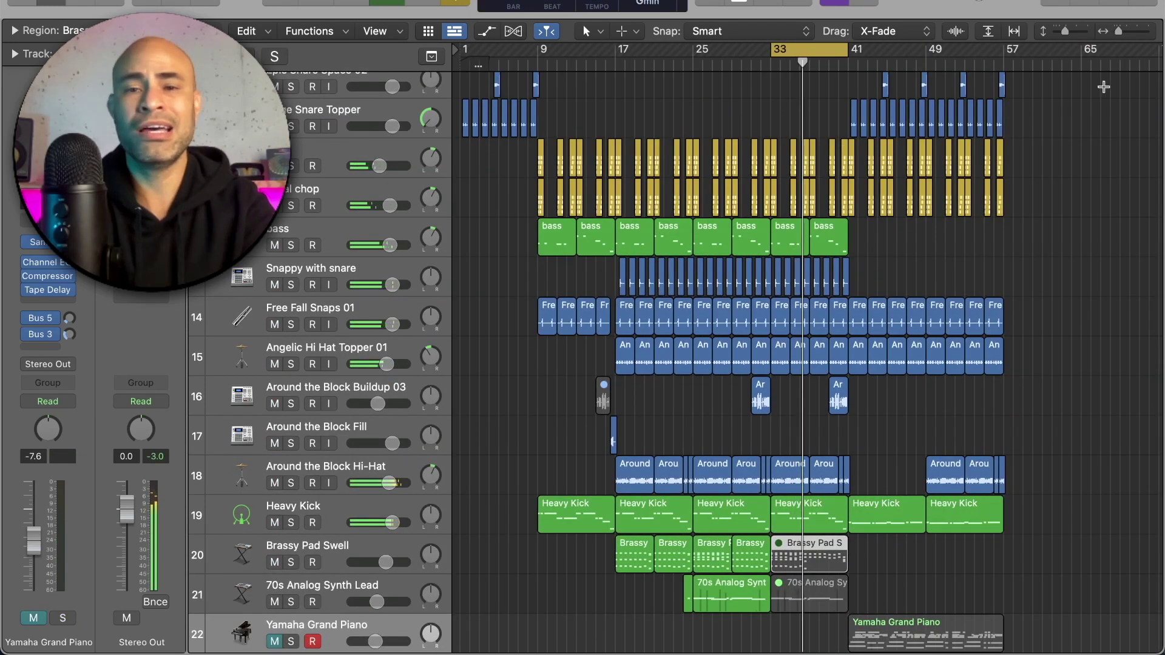
# Step: Open the loop browser and get ready to search for loops by name
pyautogui.press('o')
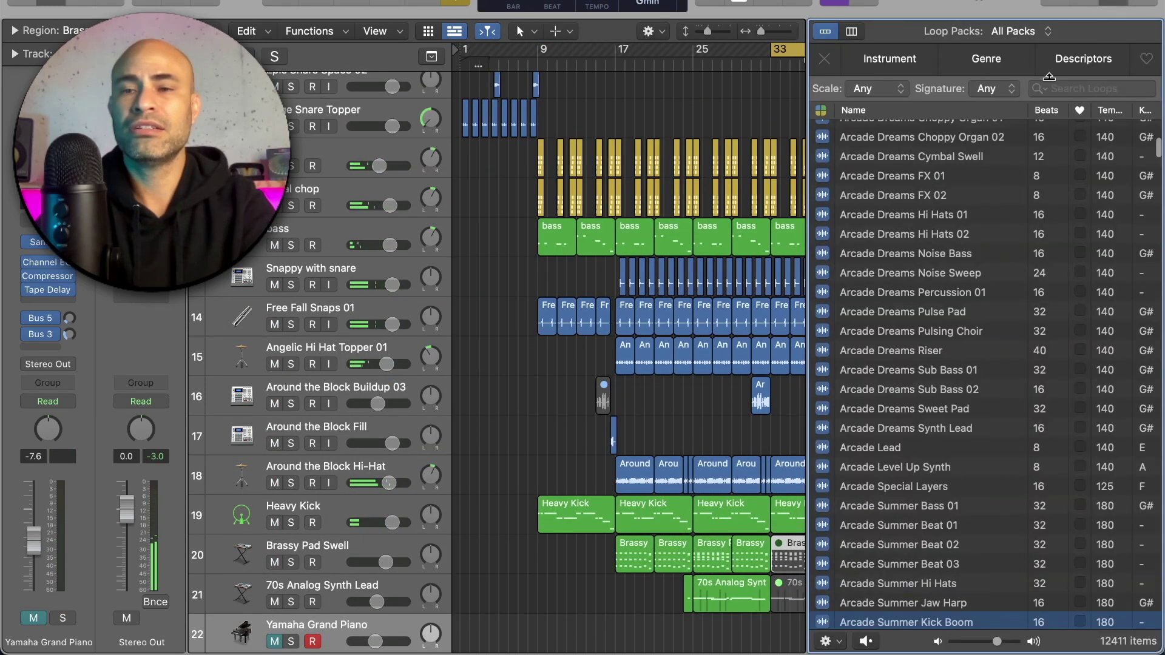
pyautogui.click(1074, 88)
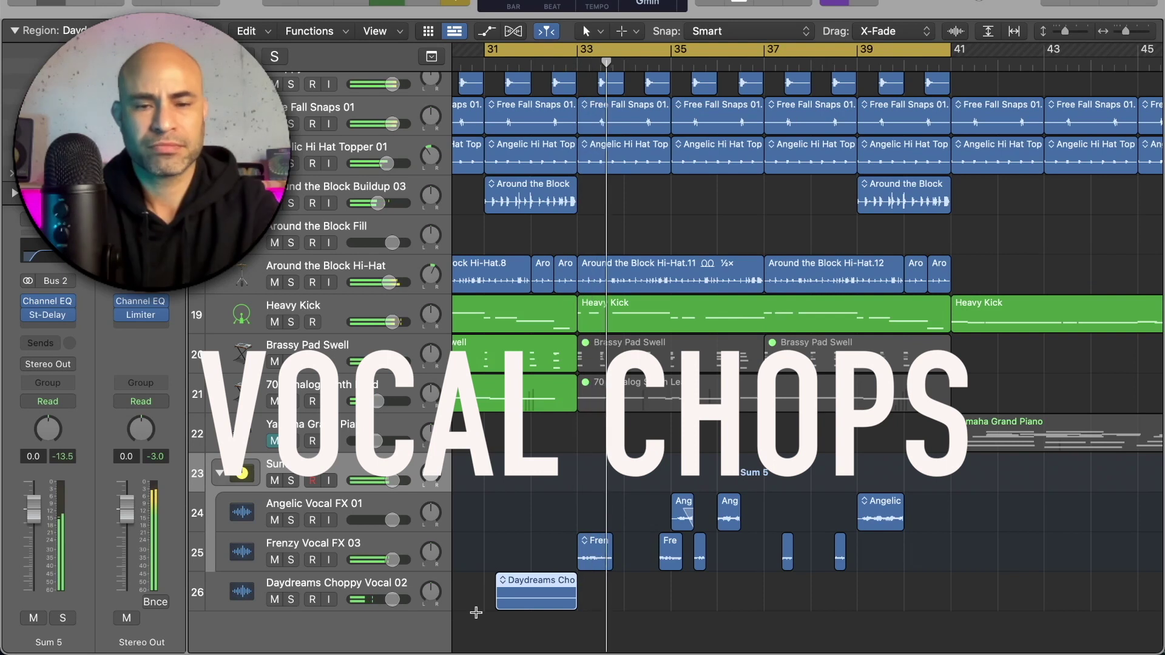
# Step: Move the Daydreams Choppy Vocal 02 region later in the timeline to start at about bar 35
pyautogui.moveTo(542, 584); pyautogui.dragTo(724, 594)
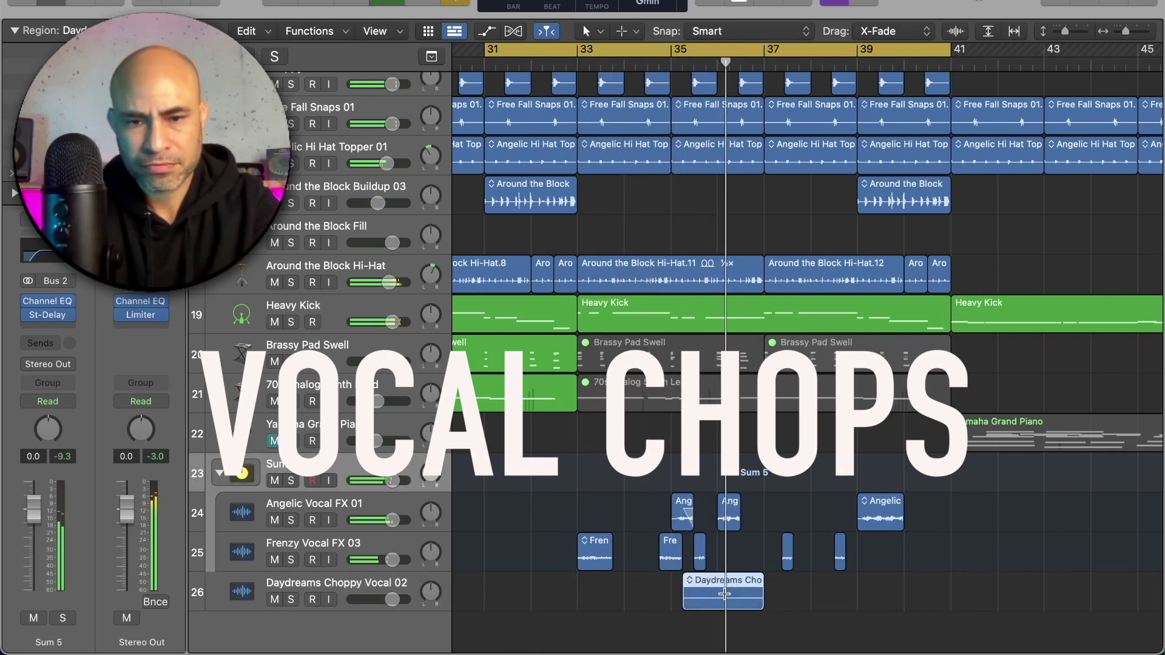